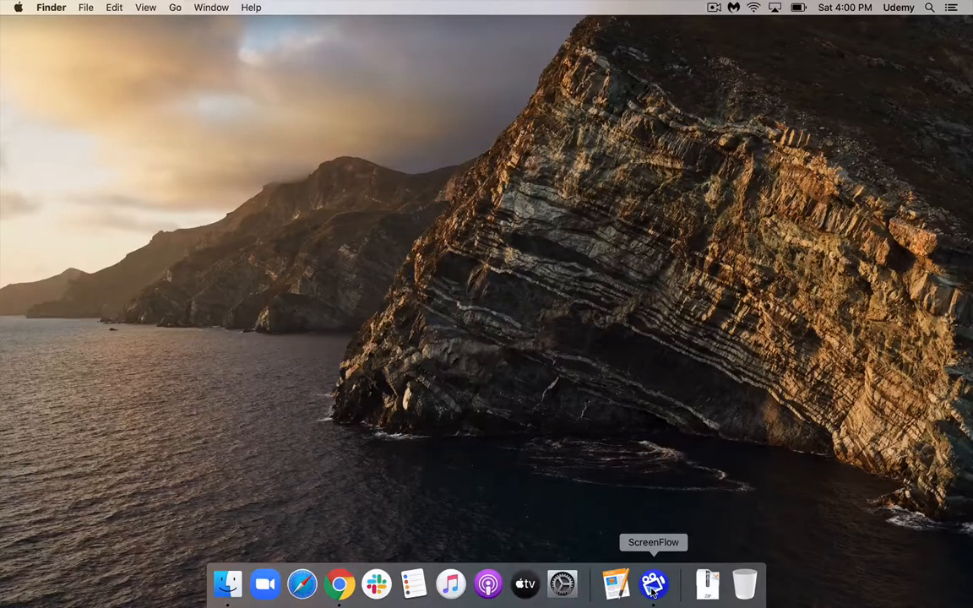
# Step: Open Pages and create a new document from the For Sale Flyer template in the Flyers & Posters category
pyautogui.click(616, 583)
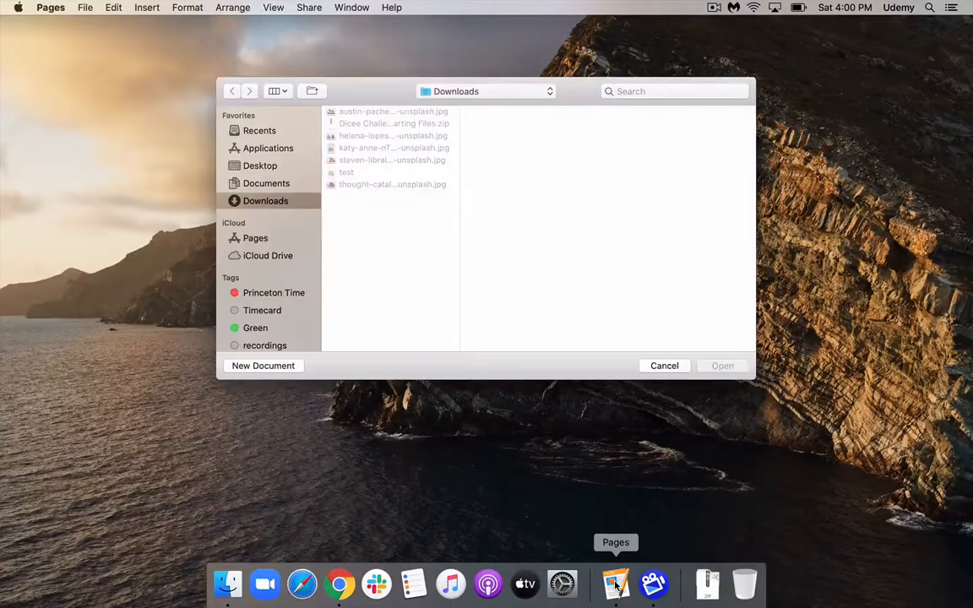
pyautogui.click(294, 368)
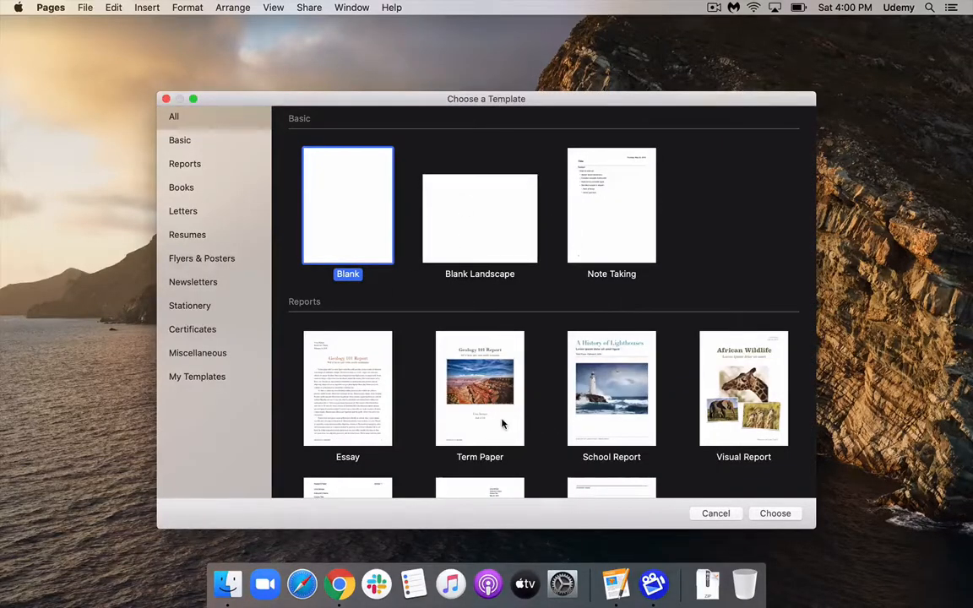
pyautogui.scroll(-10, 501, 423)
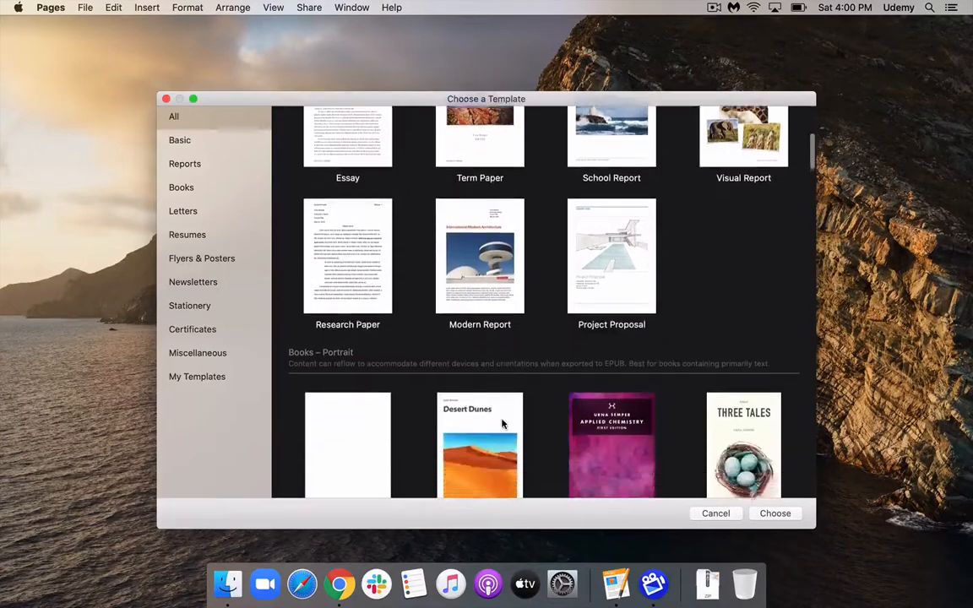
pyautogui.scroll(-5, 502, 423)
pyautogui.scroll(3, 502, 423)
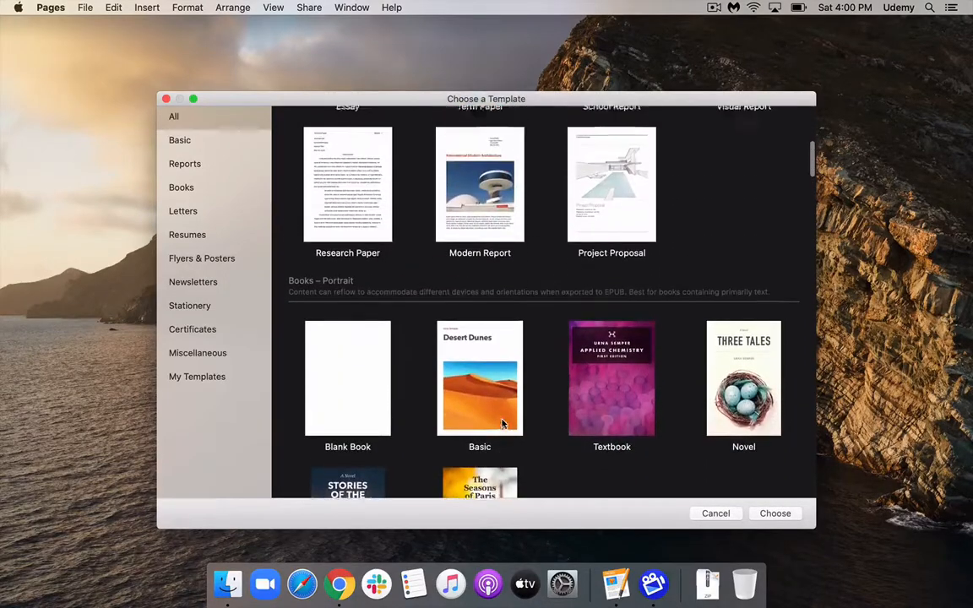
pyautogui.scroll(8, 502, 423)
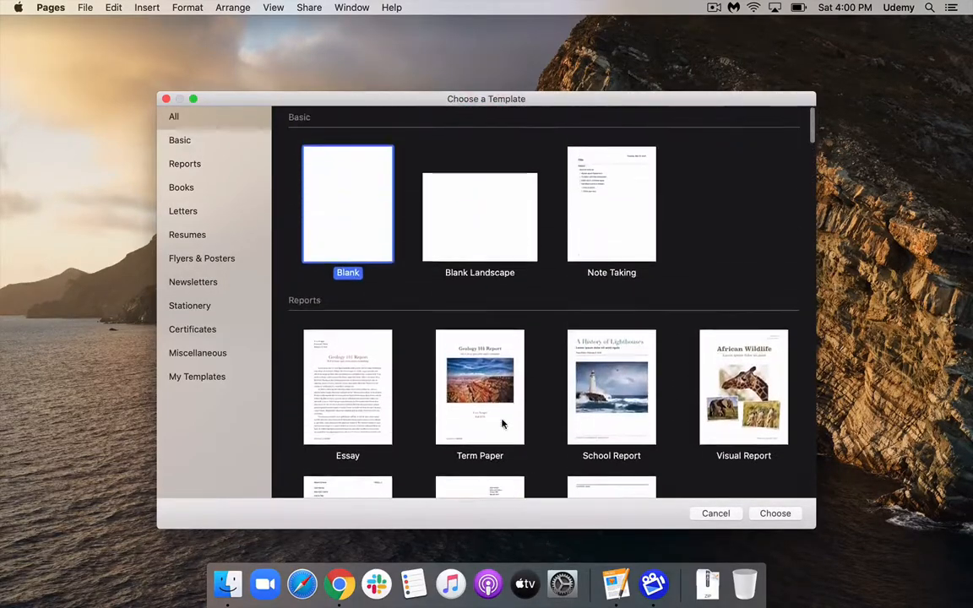
pyautogui.scroll(-1, 502, 423)
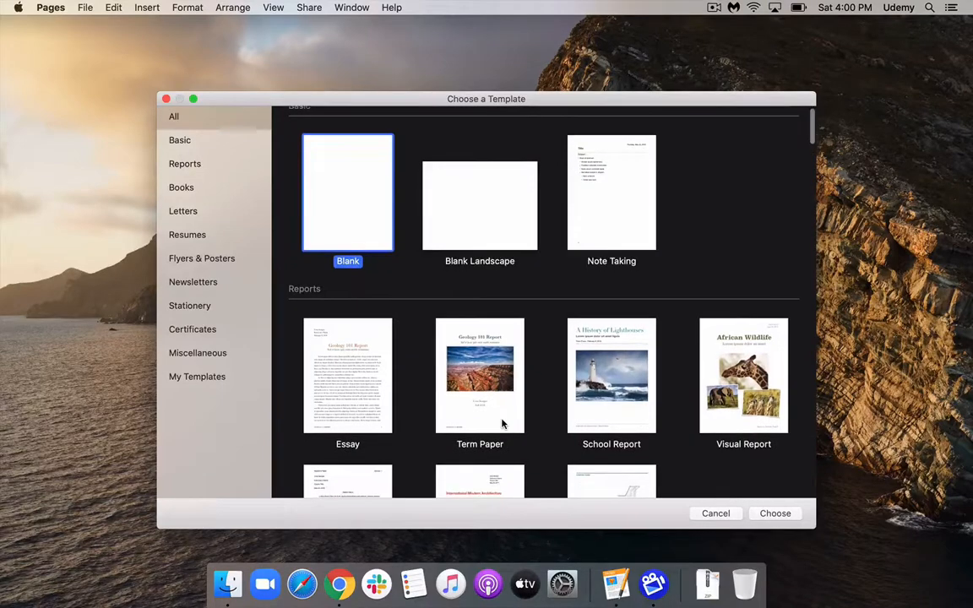
pyautogui.scroll(-10, 502, 423)
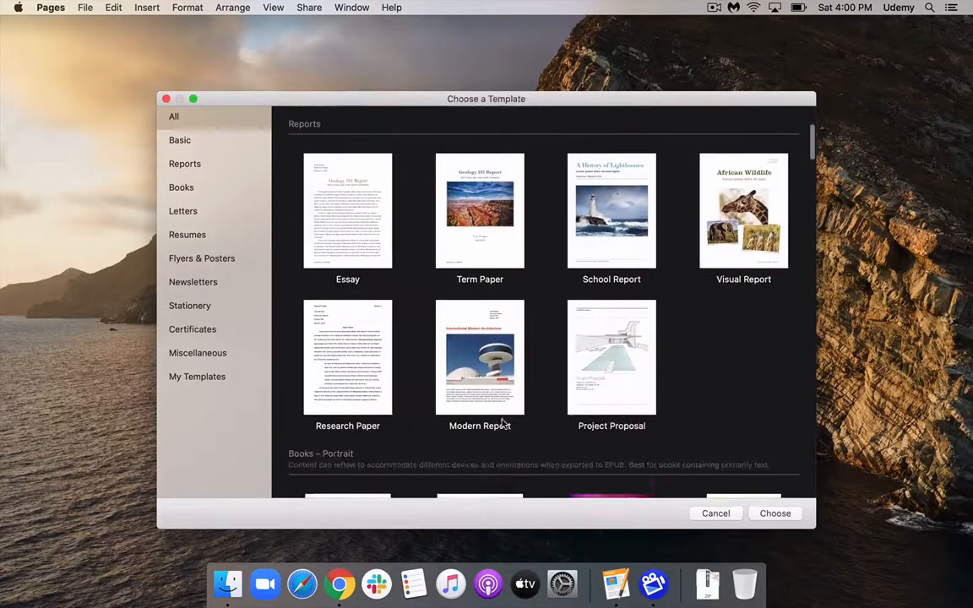
pyautogui.click(229, 259)
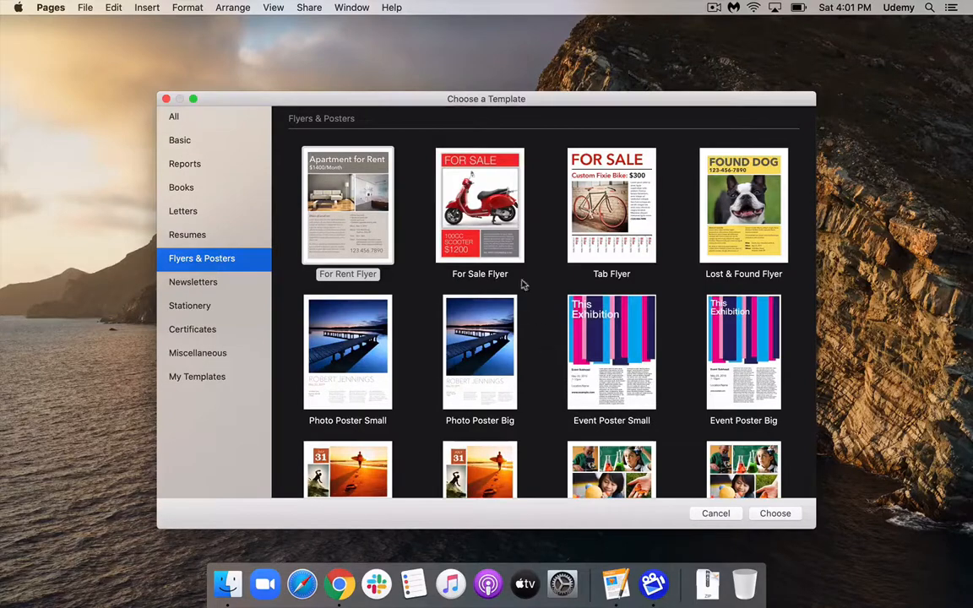
pyautogui.doubleClick(487, 209)
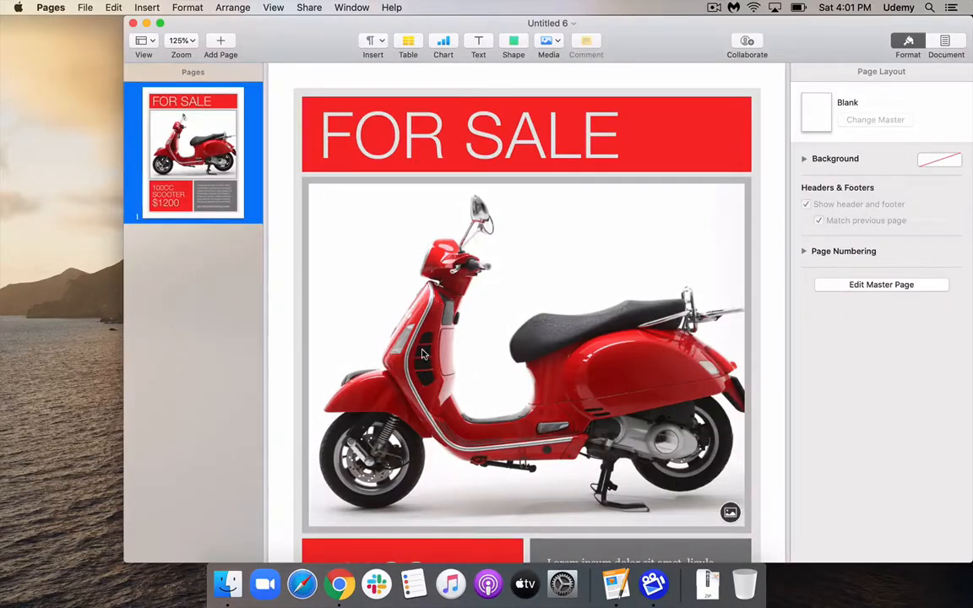
# Step: Examine the flyer's layout, selecting the gray background shape and the scooter picture to compare their formatting options
pyautogui.scroll(-3, 423, 354)
pyautogui.scroll(-3, 424, 355)
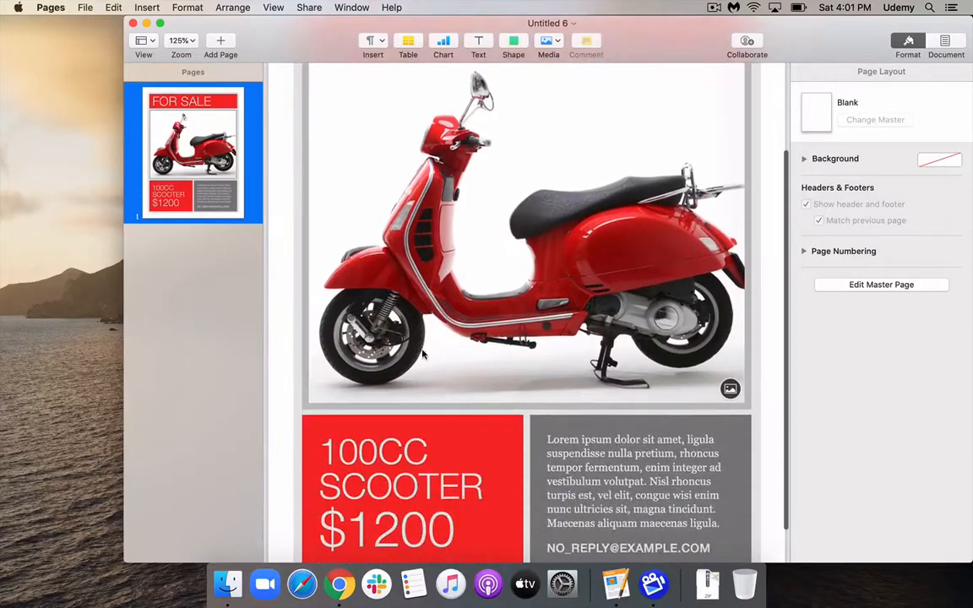
pyautogui.click(302, 314)
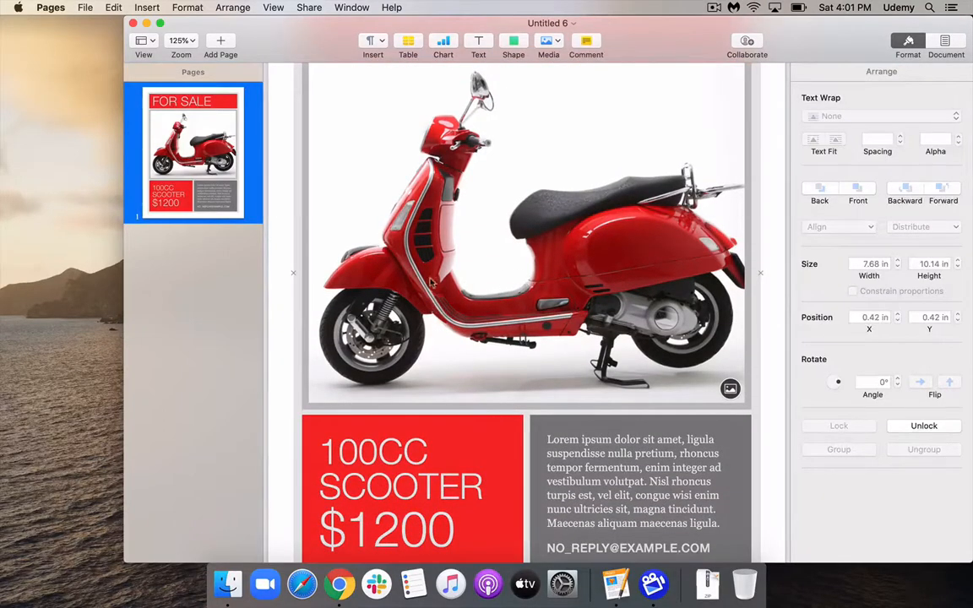
pyautogui.click(417, 267)
pyautogui.scroll(2, 376, 237)
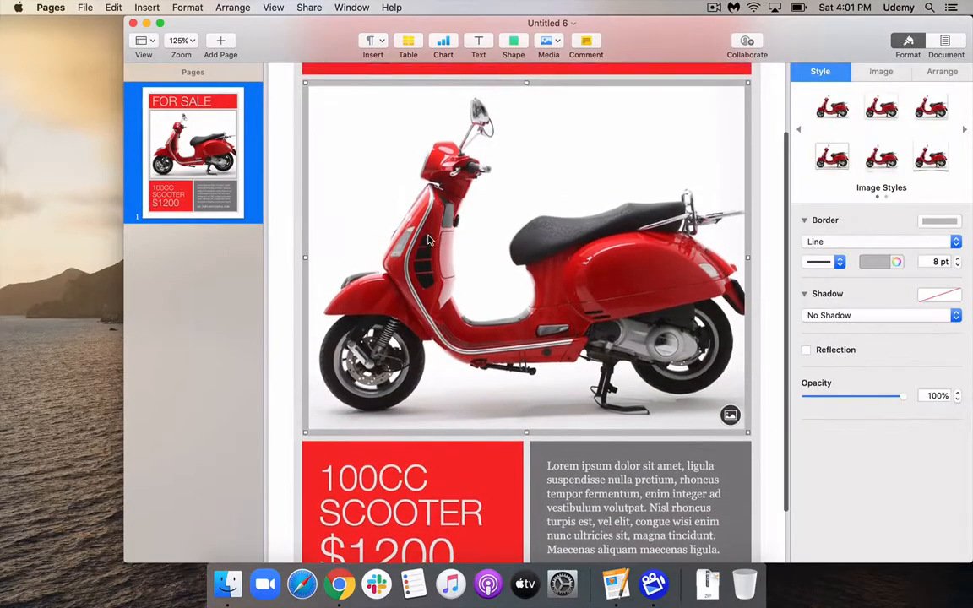
pyautogui.click(295, 245)
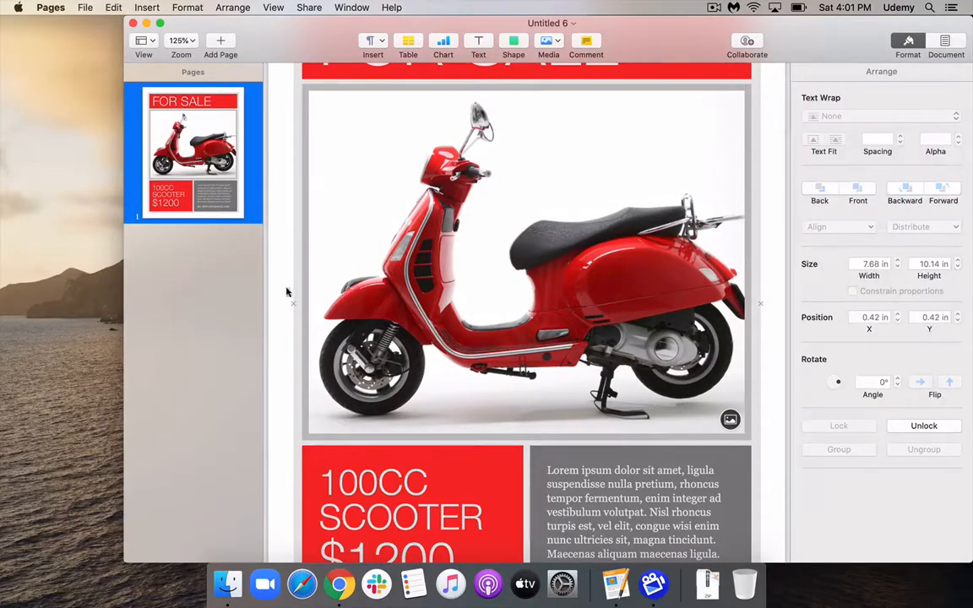
pyautogui.scroll(5, 278, 240)
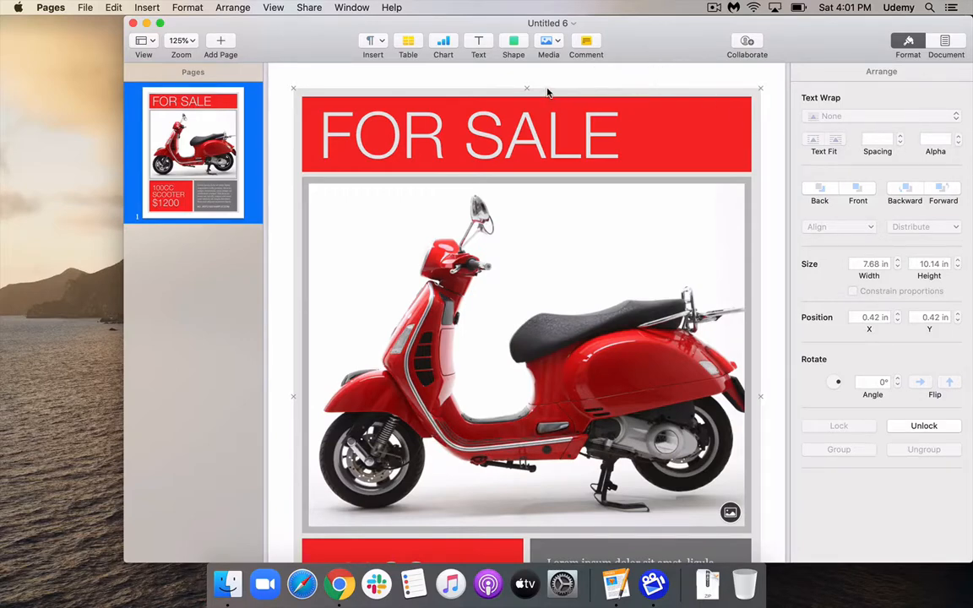
# Step: Move the FOR SALE banner down onto the scooter picture and back up to just above it
pyautogui.moveTo(547, 92); pyautogui.dragTo(476, 161)
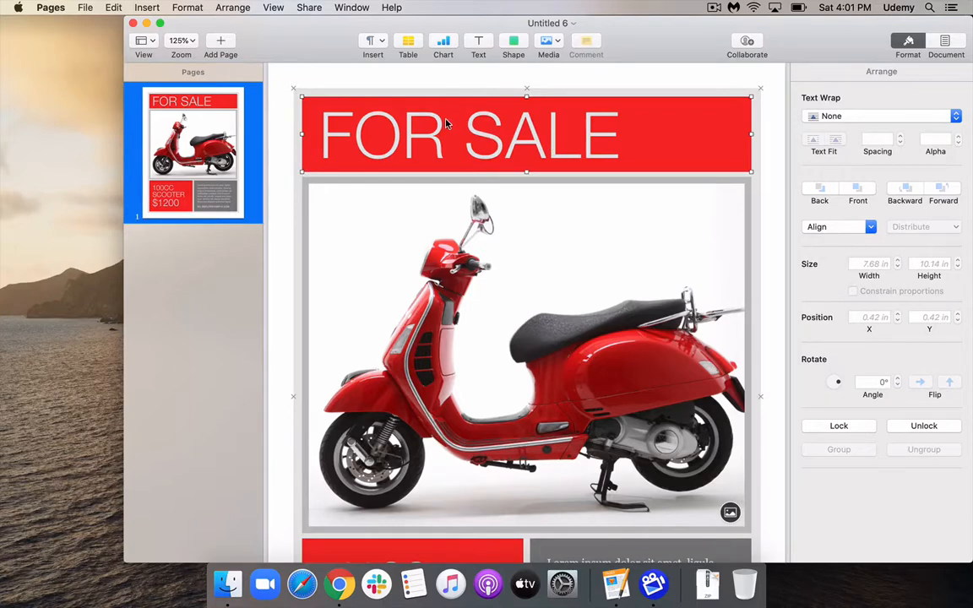
pyautogui.moveTo(448, 124); pyautogui.dragTo(441, 170)
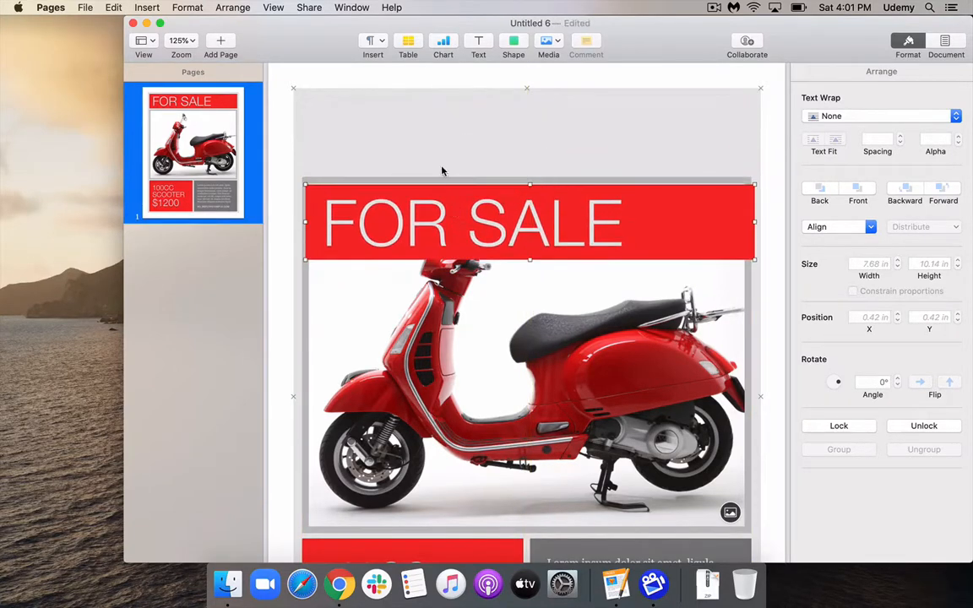
pyautogui.click(405, 119)
pyautogui.moveTo(415, 243); pyautogui.dragTo(410, 155)
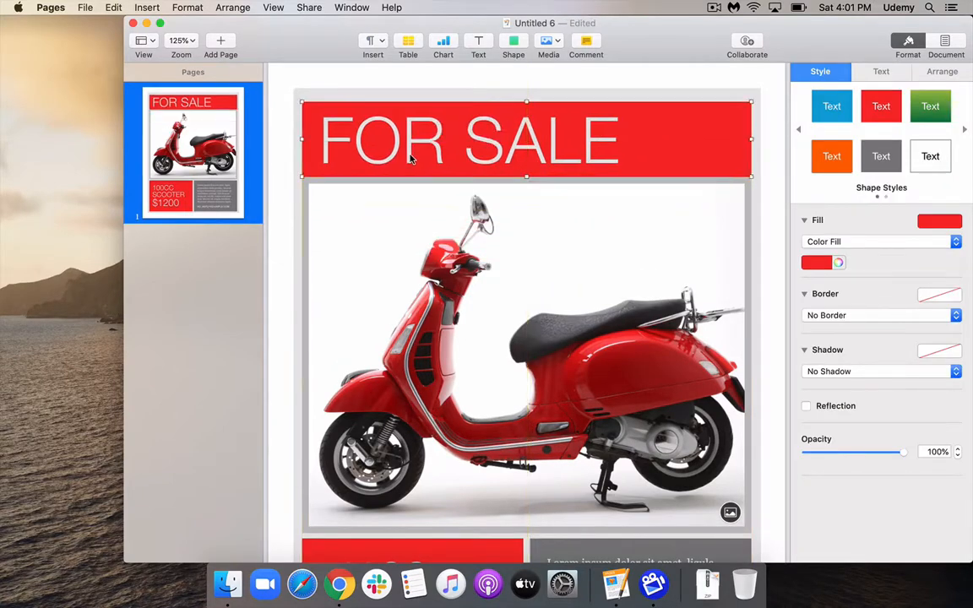
# Step: Replace the red banner's title text with "FOR FREE"
pyautogui.tripleClick(411, 157)
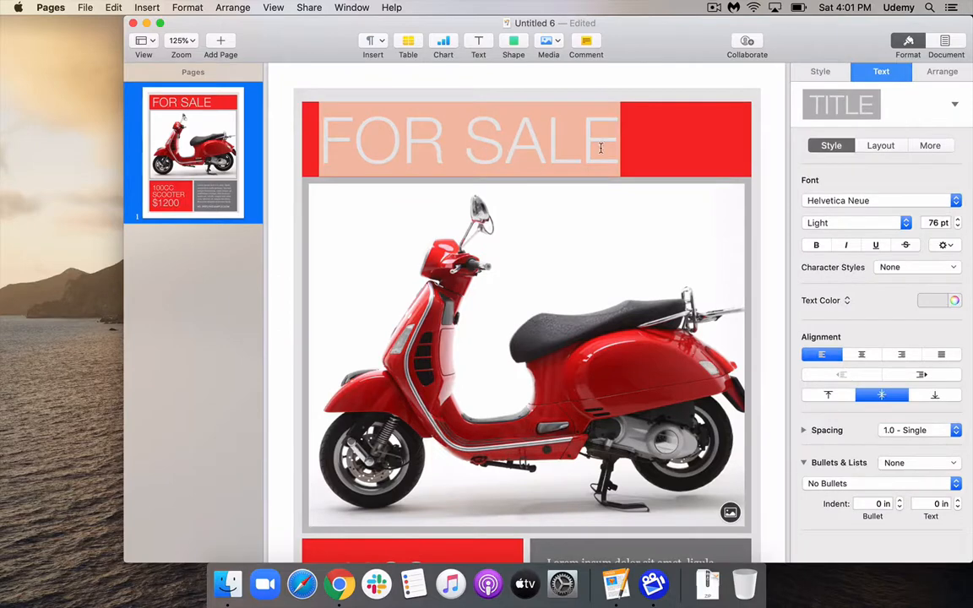
pyautogui.click(601, 148)
pyautogui.tripleClick(532, 150)
pyautogui.click(681, 165)
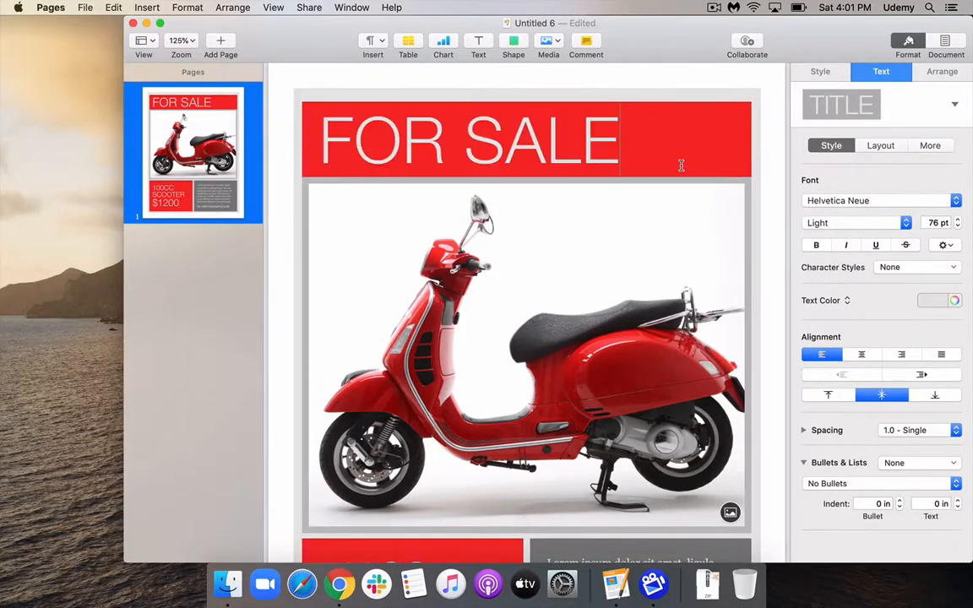
pyautogui.tripleClick(553, 146)
pyautogui.click(616, 160)
pyautogui.press('super+a')
pyautogui.press('BackSpace')
pyautogui.write('FO')
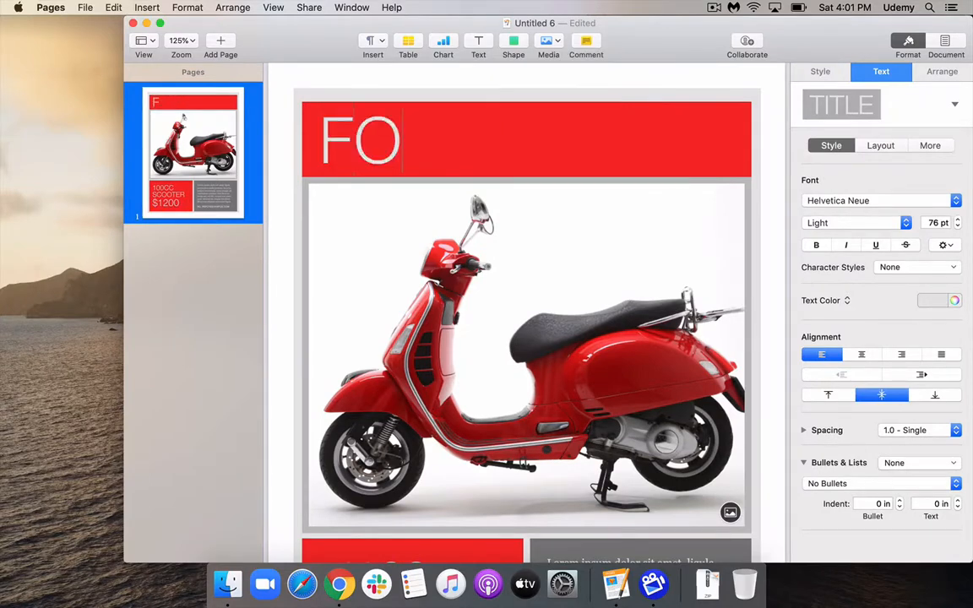
pyautogui.write('R FREE')
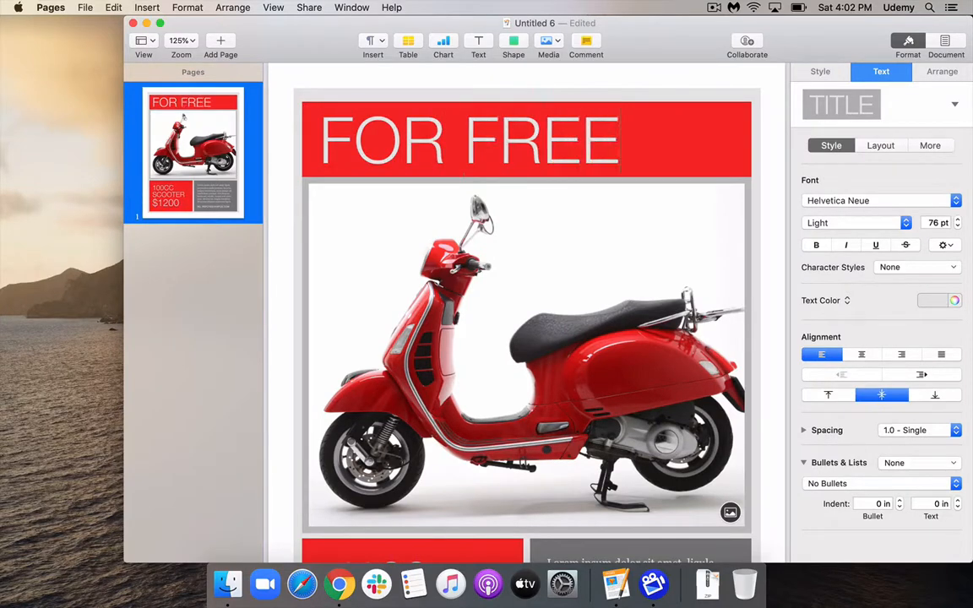
# Step: Unlock the gray background shape and enlarge it slightly from its upper-left corner
pyautogui.click(295, 246)
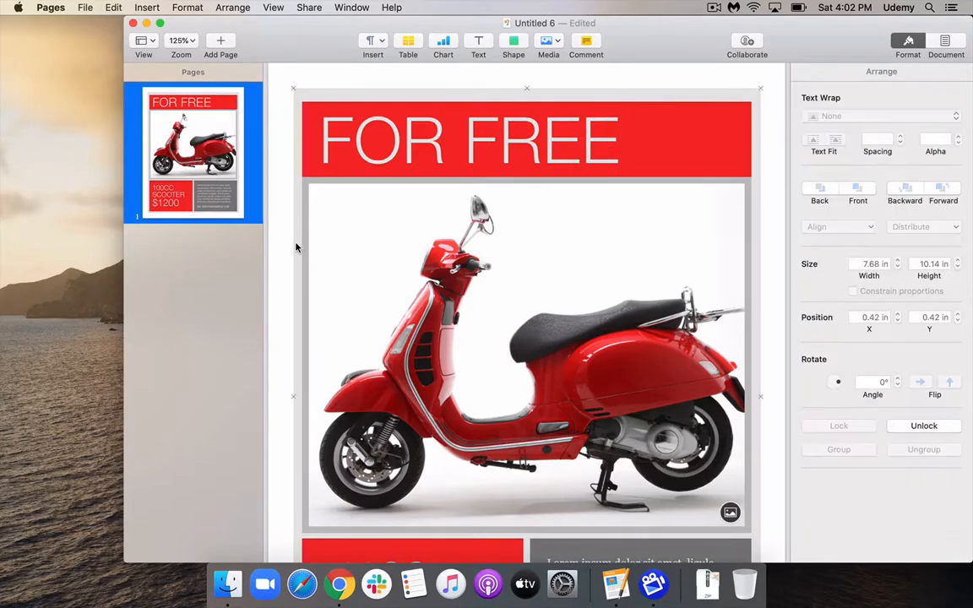
pyautogui.rightClick(410, 96)
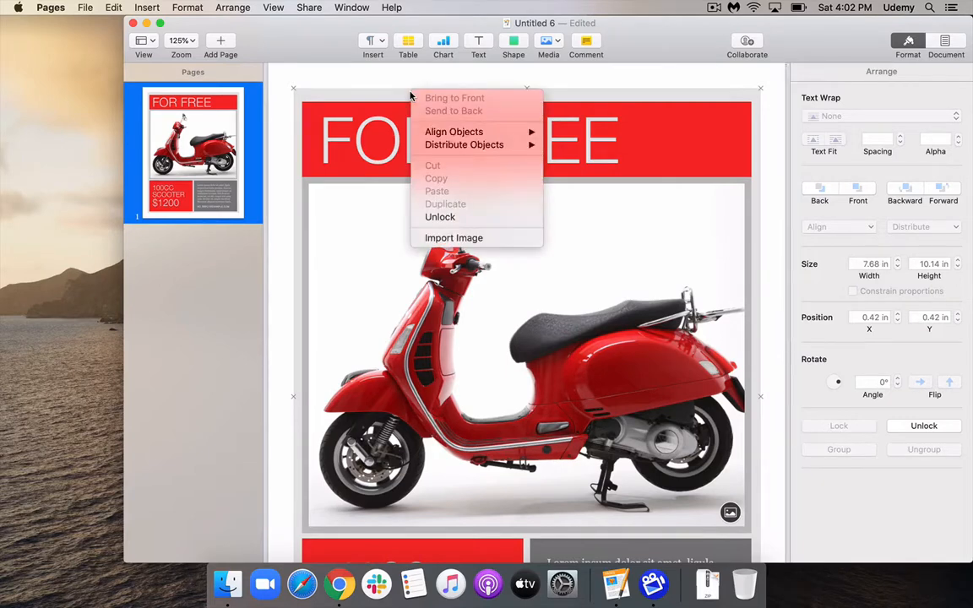
pyautogui.click(423, 217)
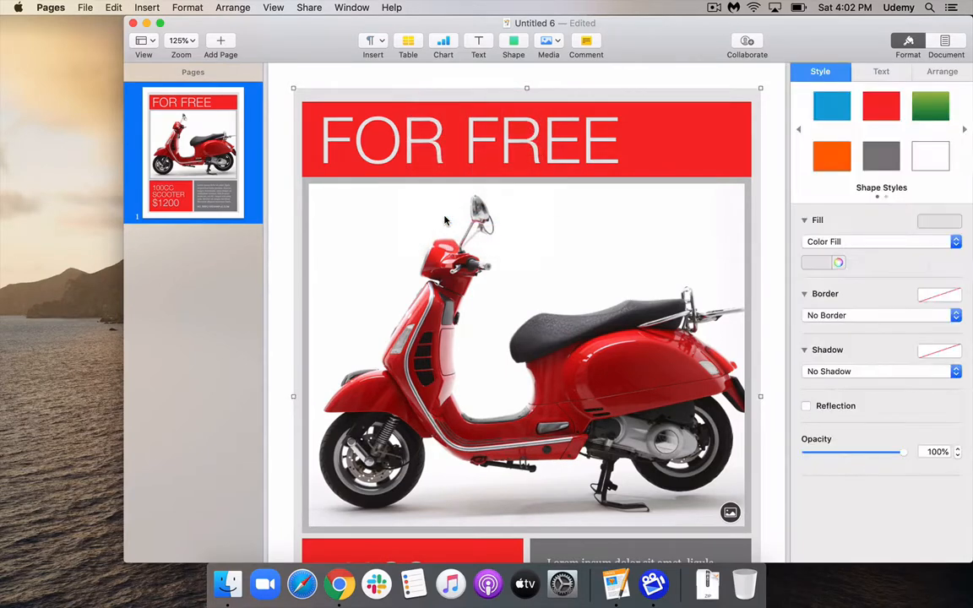
pyautogui.moveTo(291, 88)
pyautogui.mouseDown()
pyautogui.moveTo(331, 126)
pyautogui.moveTo(276, 80)
pyautogui.moveTo(284, 76)
pyautogui.mouseUp()
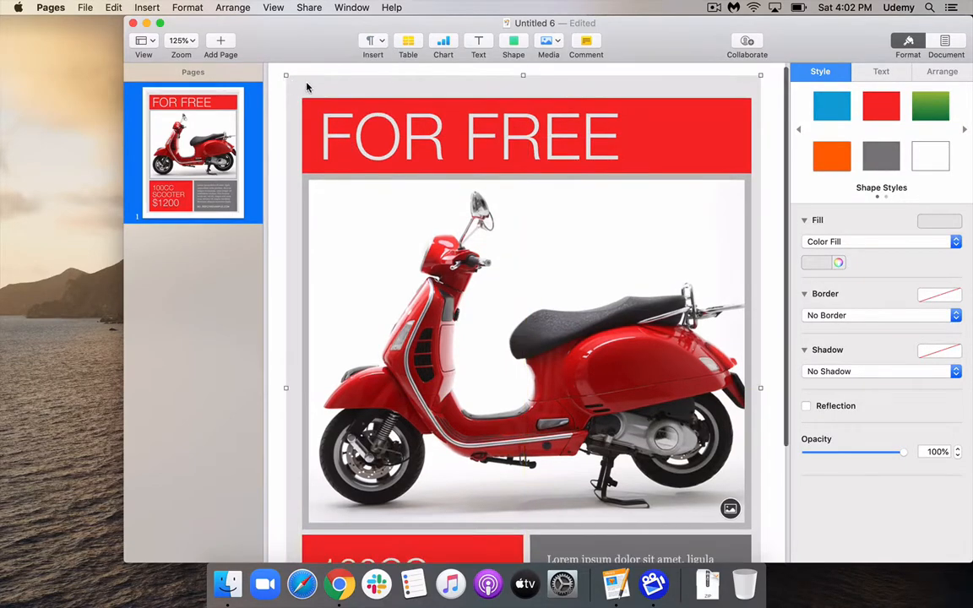
# Step: Delete the gray background shape, look over the flyer without it, and undo the deletion
pyautogui.press('Delete')
pyautogui.scroll(-3, 335, 342)
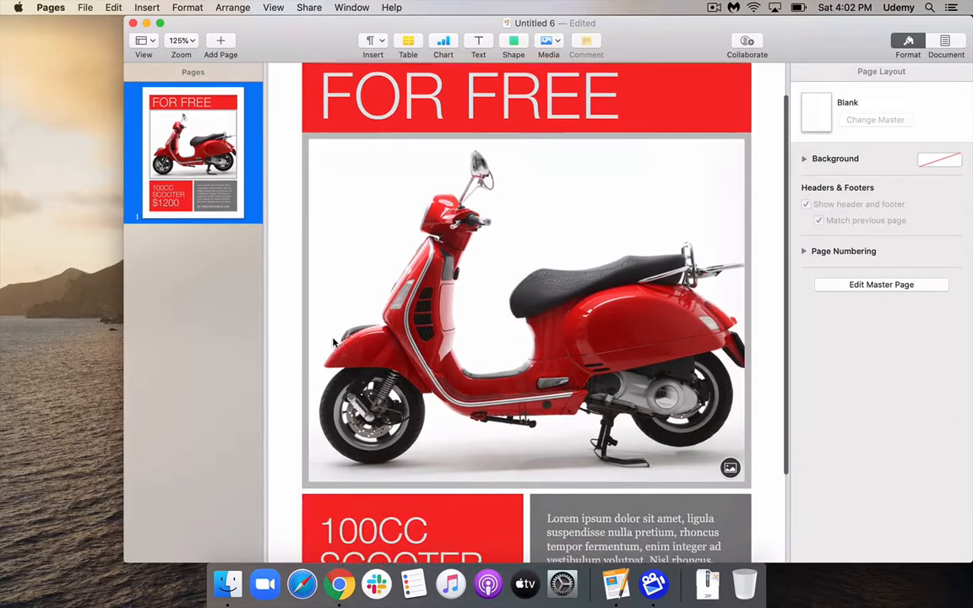
pyautogui.scroll(-5, 334, 342)
pyautogui.scroll(4, 335, 314)
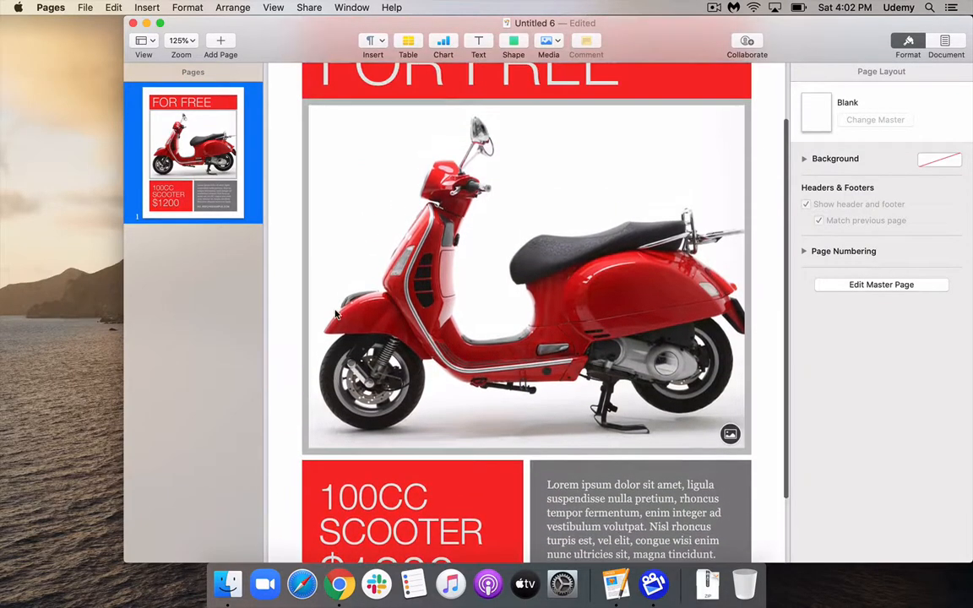
pyautogui.scroll(3, 335, 314)
pyautogui.press('cmd+z')
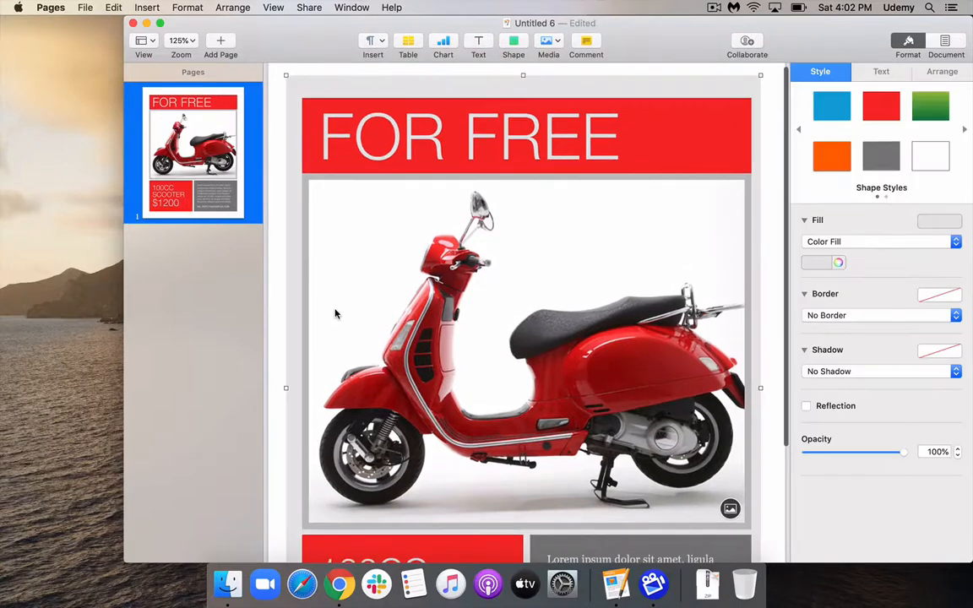
# Step: Lower the gray background's top edge slightly and lock the FOR FREE banner in place
pyautogui.moveTo(286, 75); pyautogui.dragTo(289, 87)
pyautogui.click(490, 146)
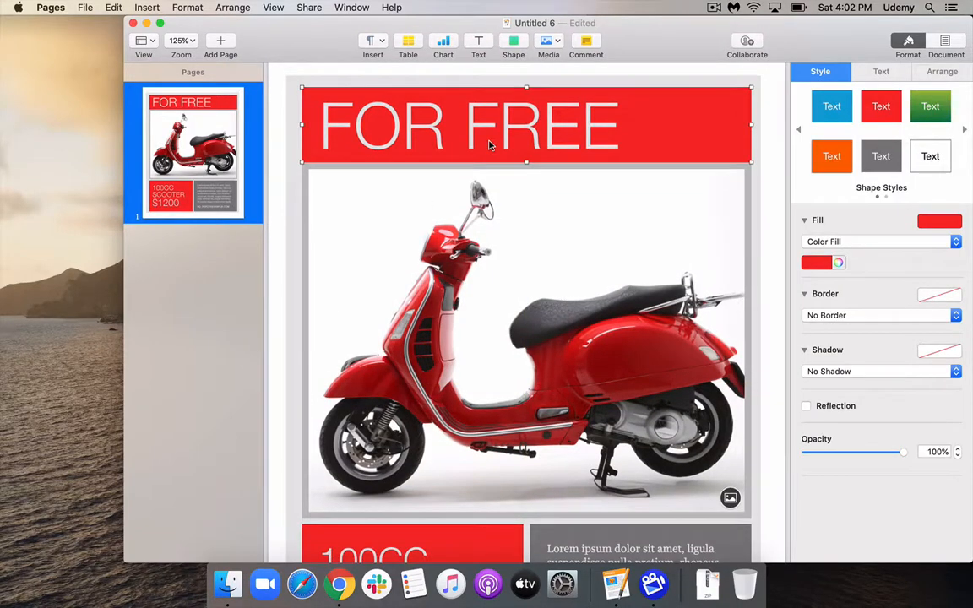
pyautogui.moveTo(489, 145)
pyautogui.mouseDown()
pyautogui.moveTo(505, 145)
pyautogui.moveTo(489, 145)
pyautogui.mouseUp()
pyautogui.moveTo(606, 137); pyautogui.dragTo(603, 138)
pyautogui.rightClick(603, 138)
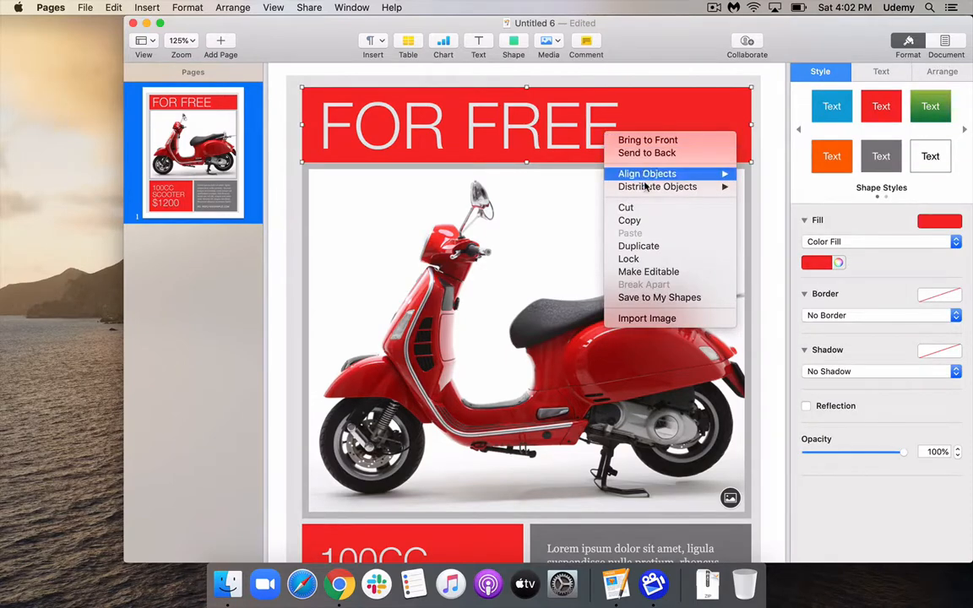
pyautogui.click(656, 260)
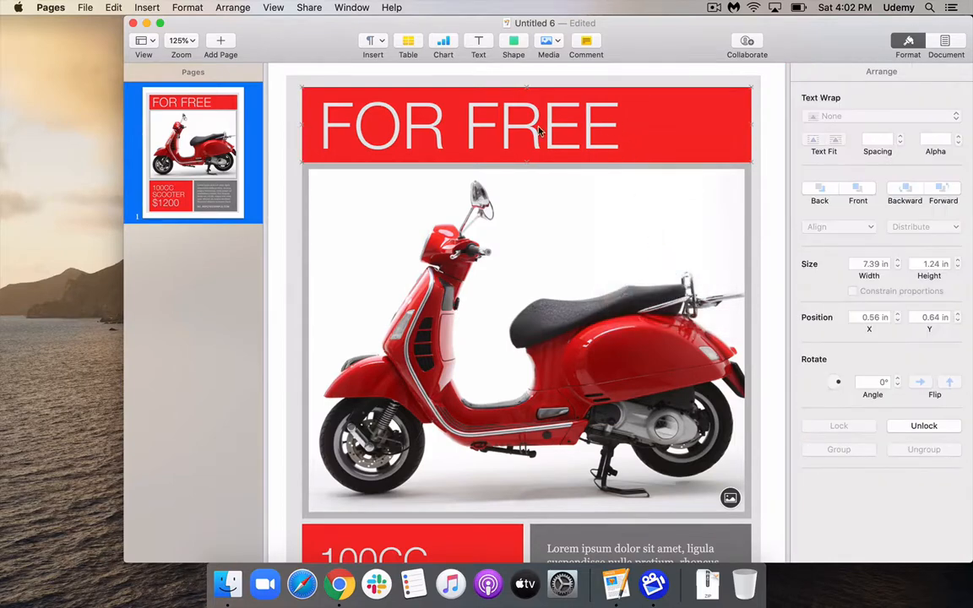
pyautogui.click(486, 118)
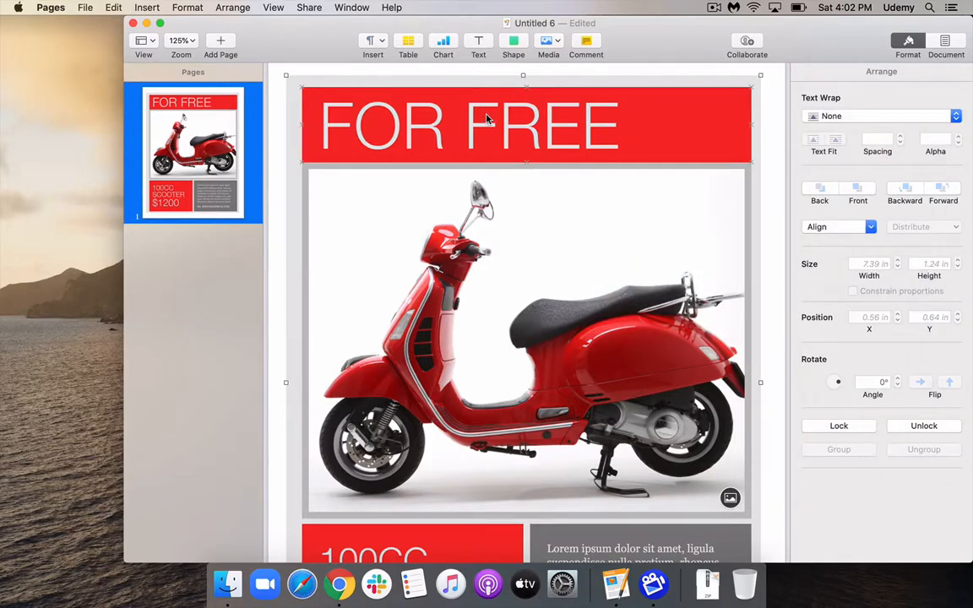
# Step: Shrink the scooter picture to about half its width and move it to the flyer's right side below the banner
pyautogui.click(468, 285)
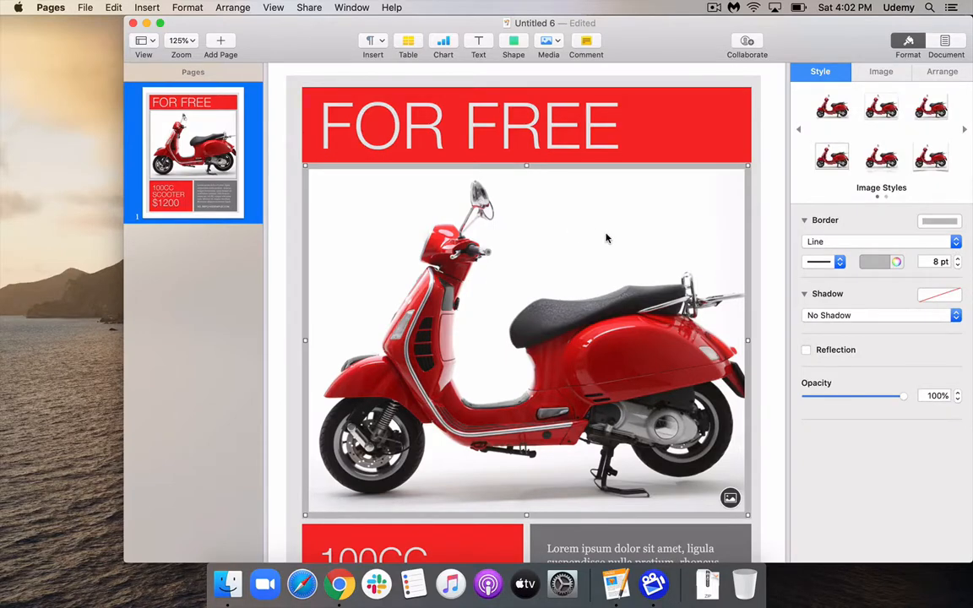
pyautogui.moveTo(747, 512); pyautogui.dragTo(541, 351)
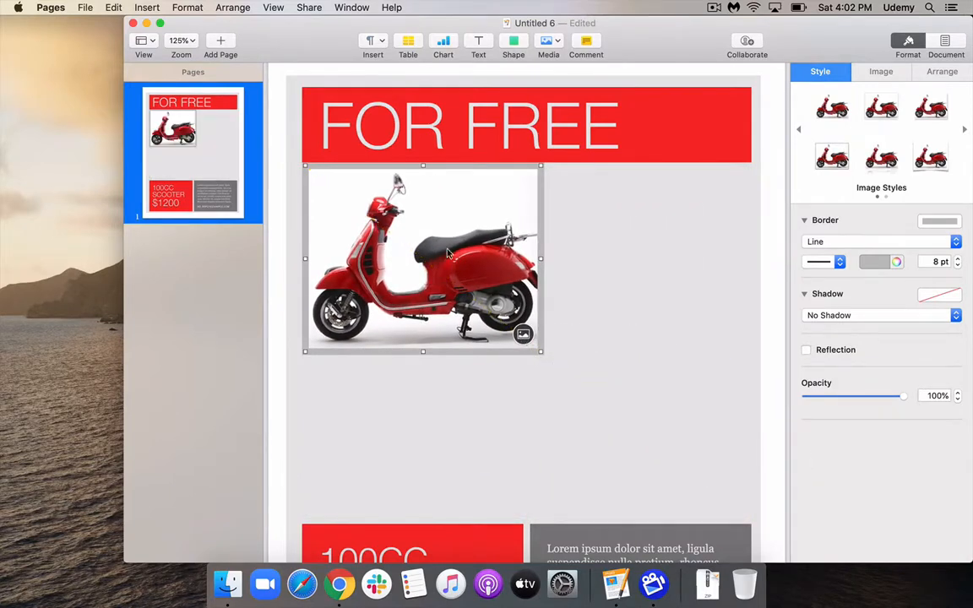
pyautogui.moveTo(448, 254); pyautogui.dragTo(648, 269)
pyautogui.scroll(-2, 419, 414)
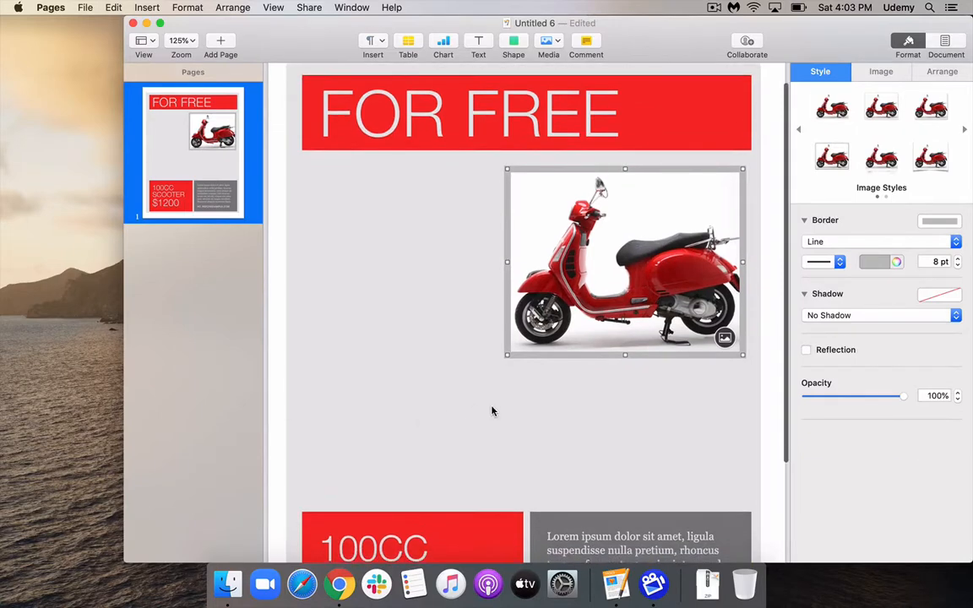
# Step: Move the red 100CC SCOOTER $1200 box up the flyer to just below the level of the scooter picture
pyautogui.click(372, 537)
pyautogui.moveTo(372, 538); pyautogui.dragTo(378, 394)
pyautogui.click(566, 476)
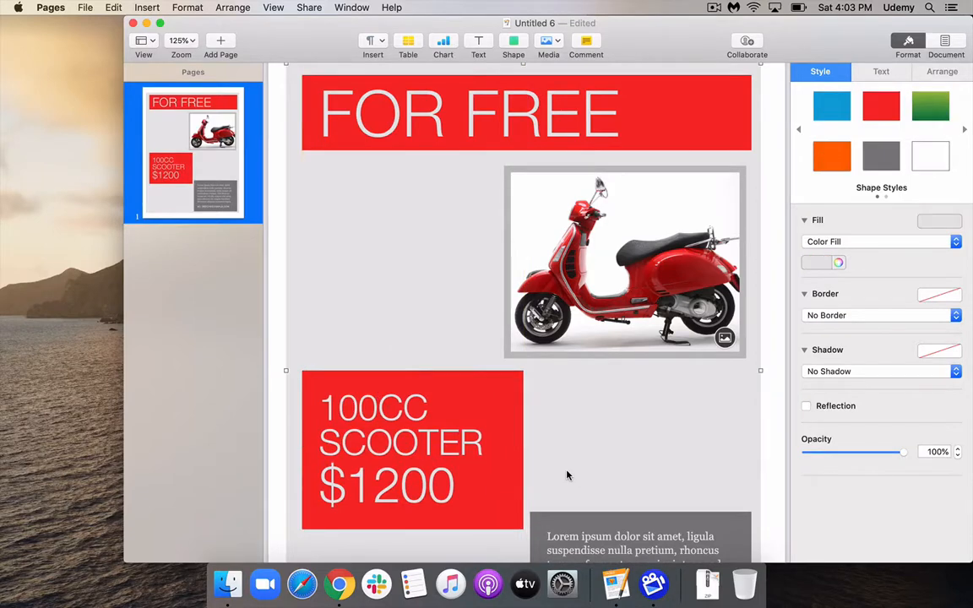
# Step: Shrink the scooter picture slightly from its lower-left corner, keeping its right edge in place
pyautogui.scroll(-5, 566, 475)
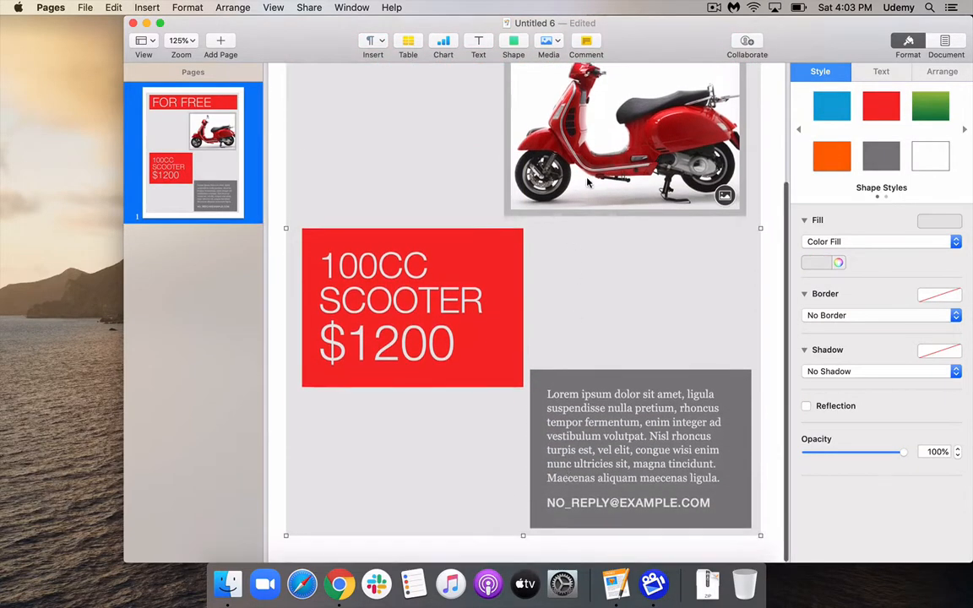
pyautogui.click(588, 182)
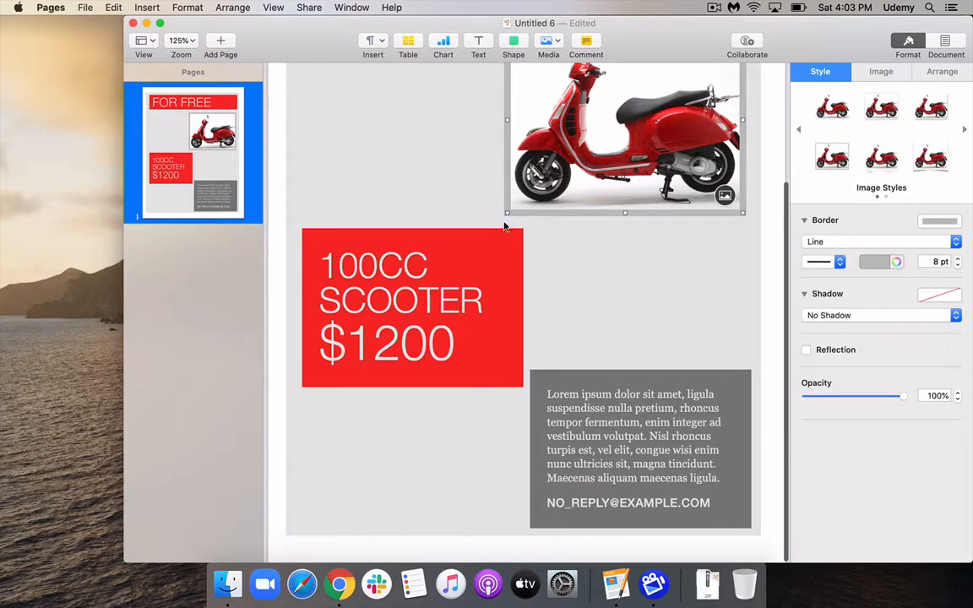
pyautogui.moveTo(508, 212); pyautogui.dragTo(522, 203)
# Step: Nudge the red 100CC SCOOTER $1200 box up until its bottom edge lines up with the dark gray text box's top edge
pyautogui.scroll(2, 522, 203)
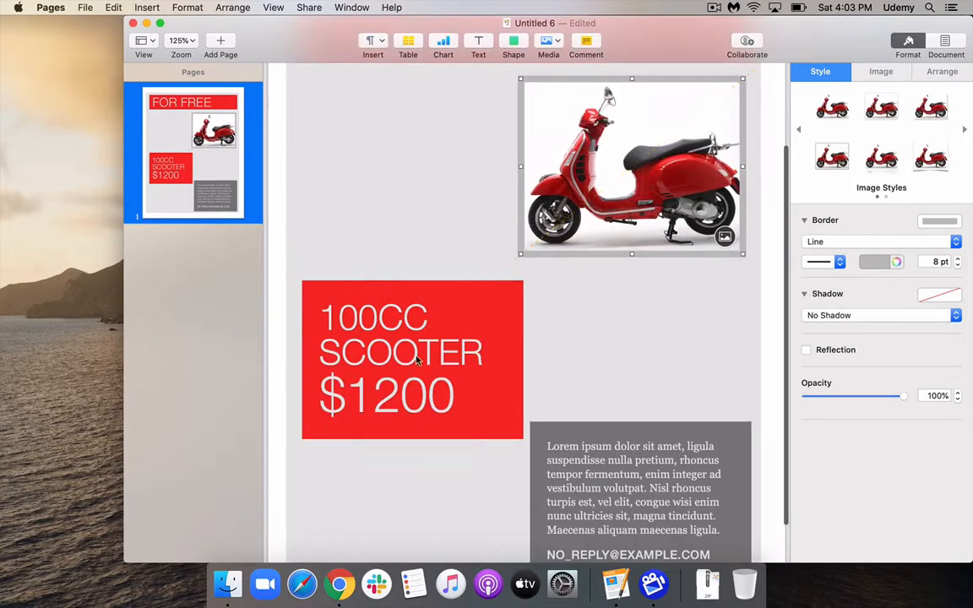
pyautogui.moveTo(416, 356); pyautogui.dragTo(415, 341)
pyautogui.click(596, 326)
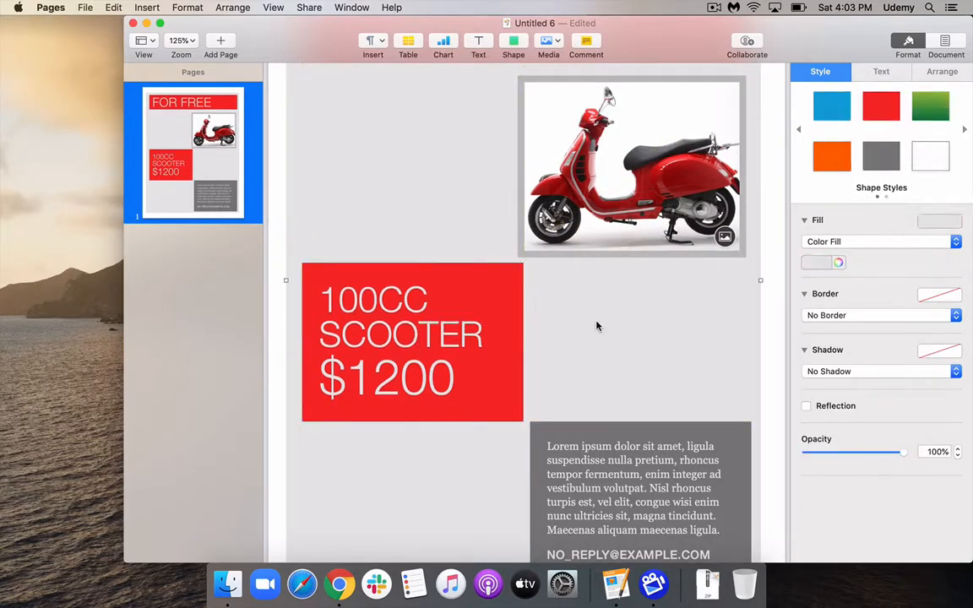
# Step: Enlarge the light gray background shape slightly from its upper-right corner and deselect it
pyautogui.scroll(3, 577, 253)
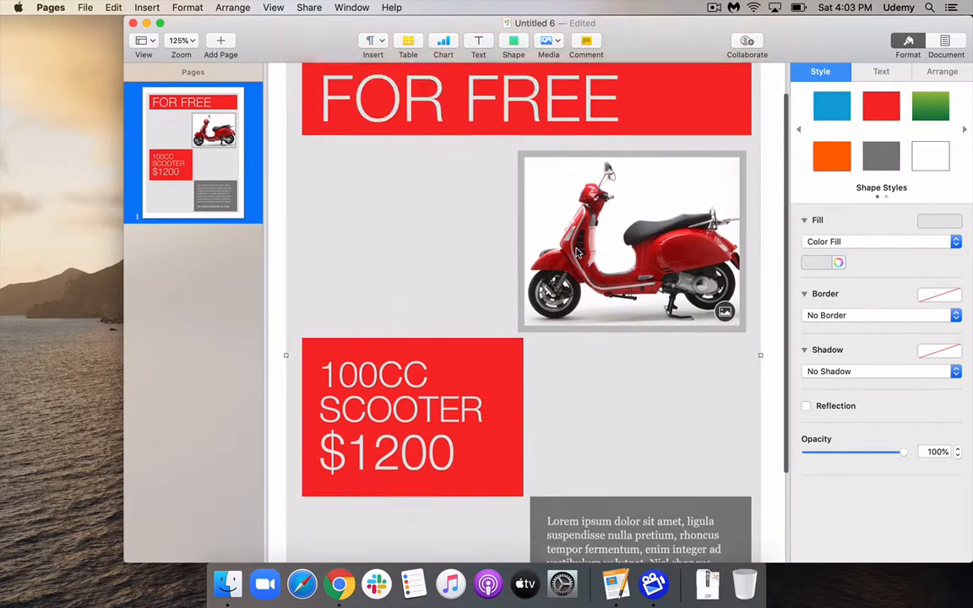
pyautogui.click(520, 231)
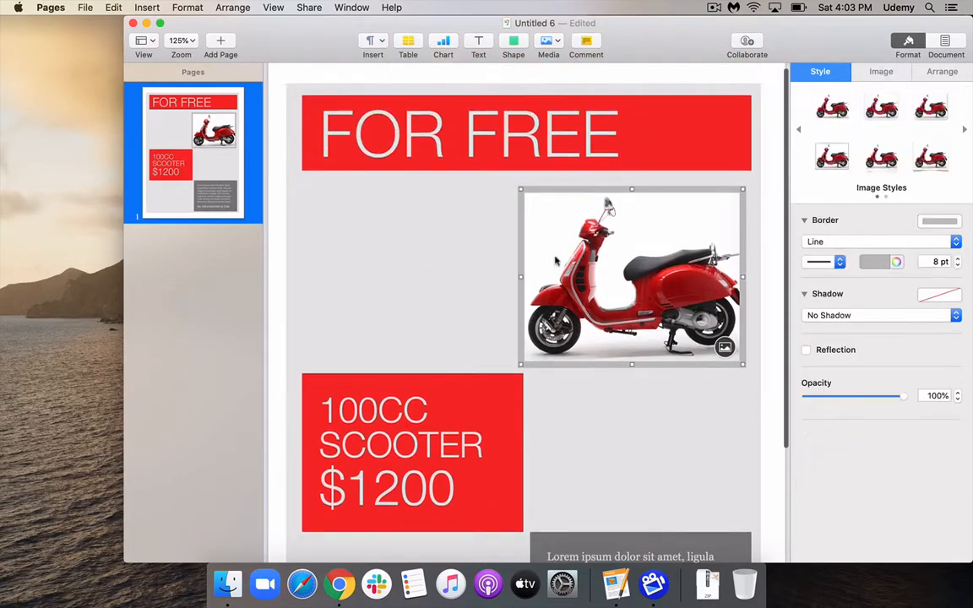
pyautogui.click(428, 279)
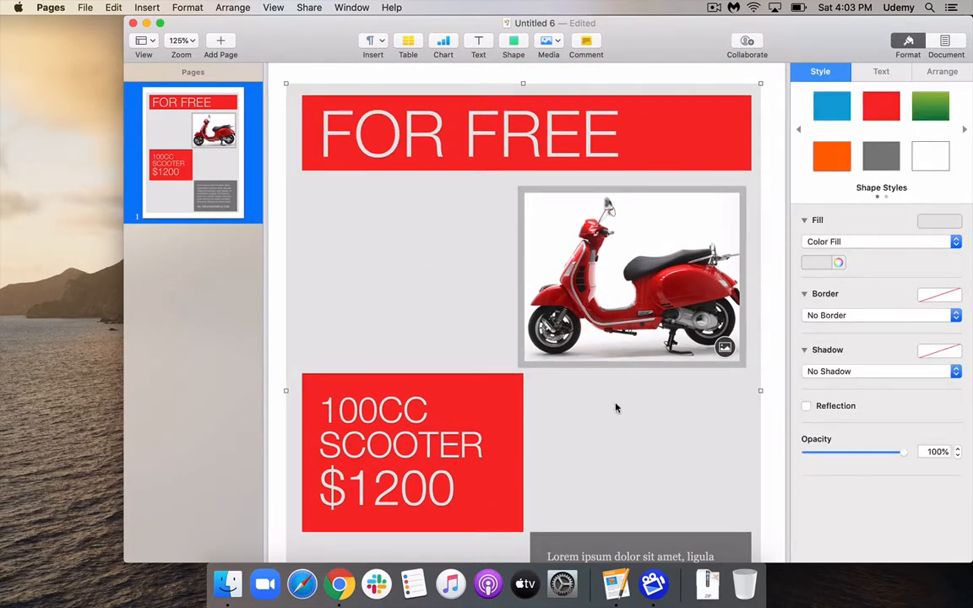
pyautogui.scroll(-2, 511, 414)
pyautogui.scroll(2, 512, 413)
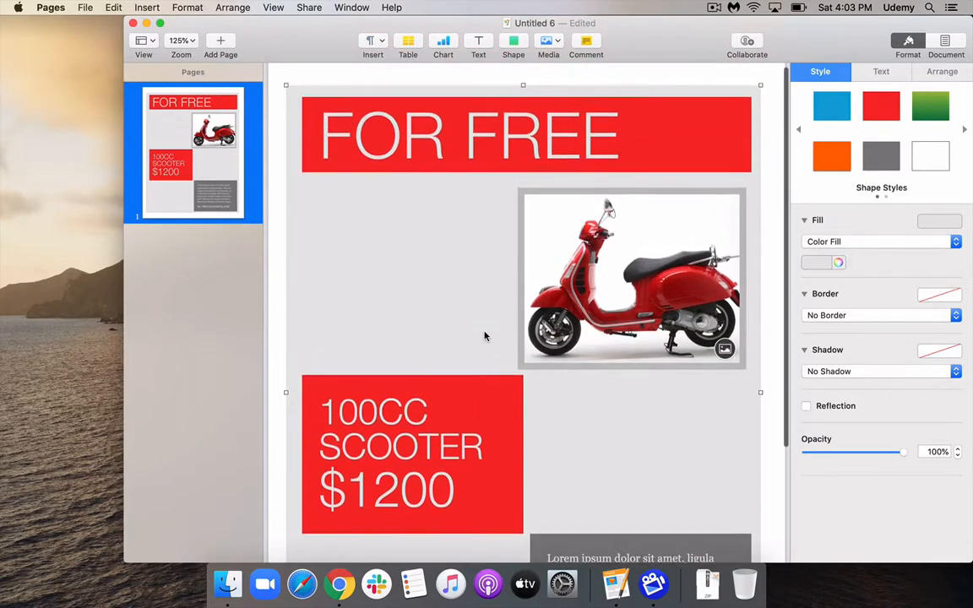
pyautogui.scroll(1, 484, 335)
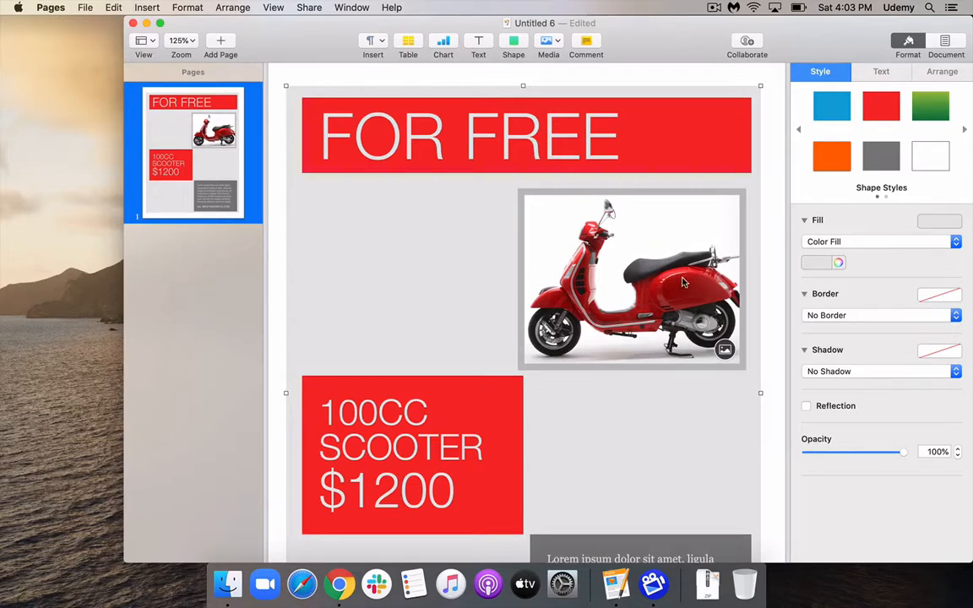
pyautogui.moveTo(761, 86); pyautogui.dragTo(766, 85)
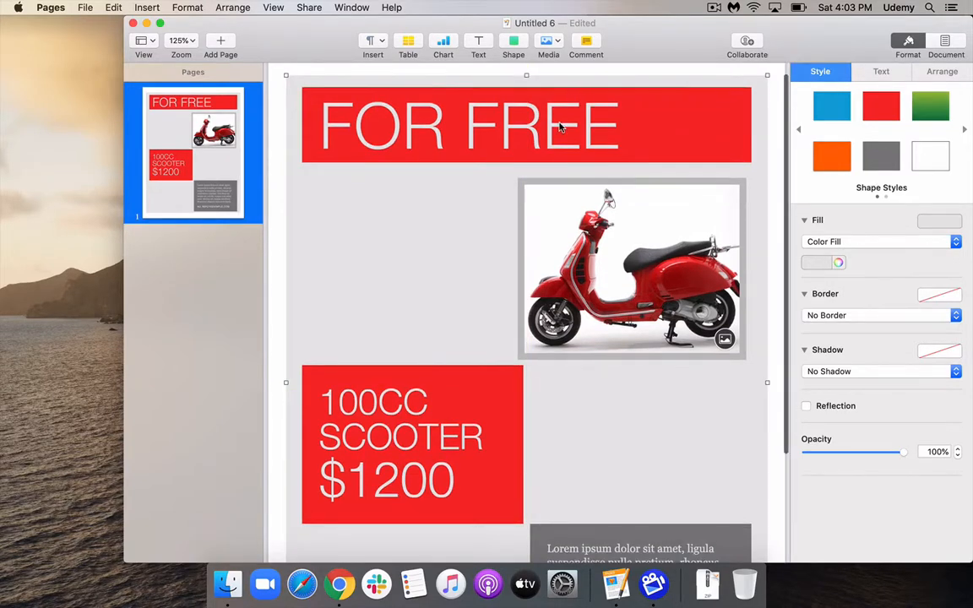
pyautogui.scroll(2, 559, 126)
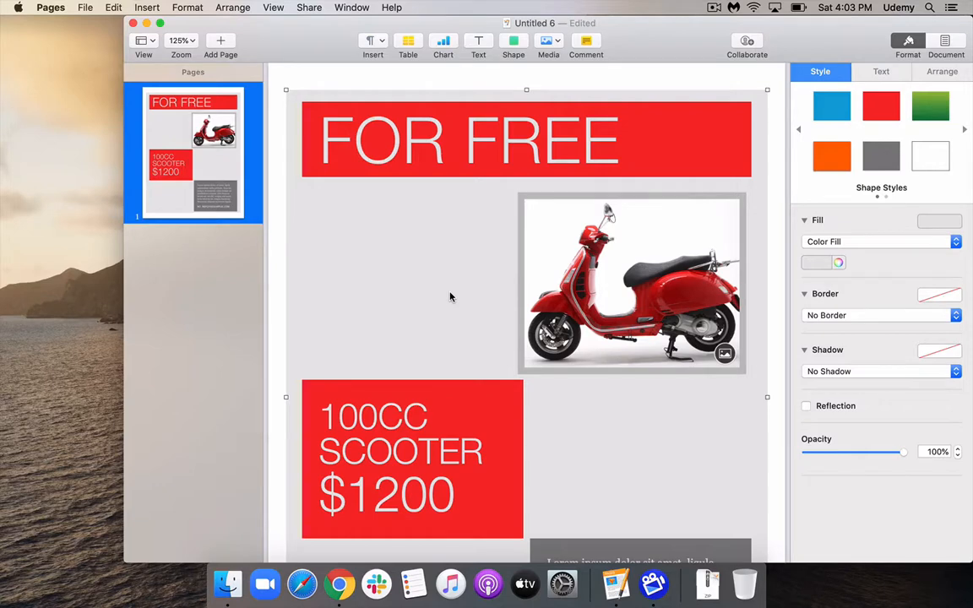
pyautogui.click(281, 240)
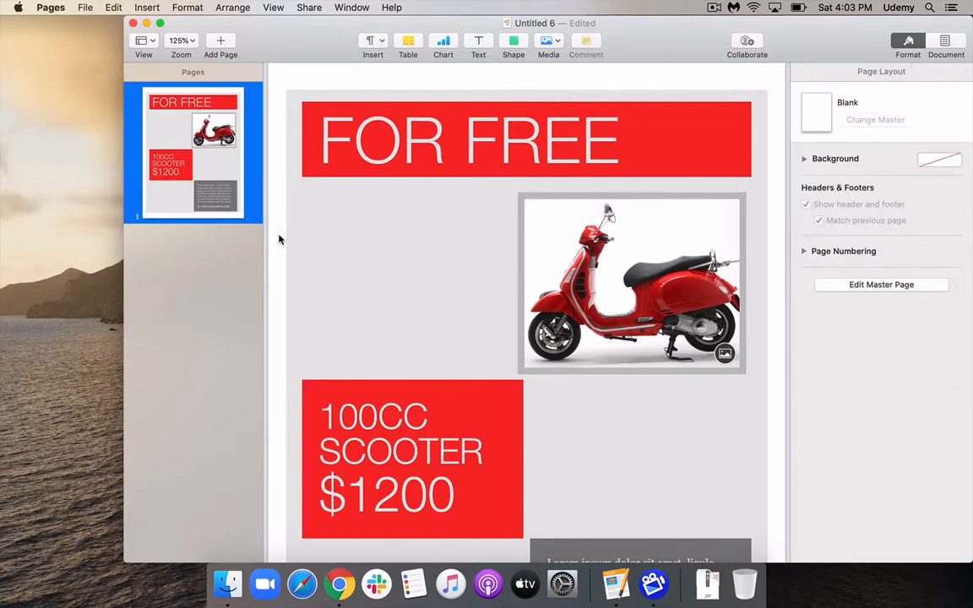